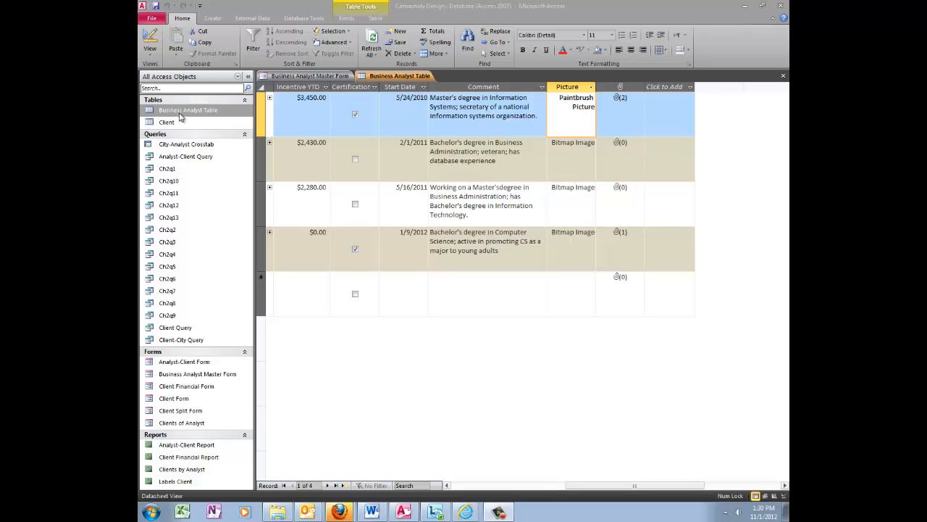
- Browse the Business Analyst Table's fields across to the Picture column and check the first two records' picture entries
{"action": "left_click", "coordinate": [181, 112]}
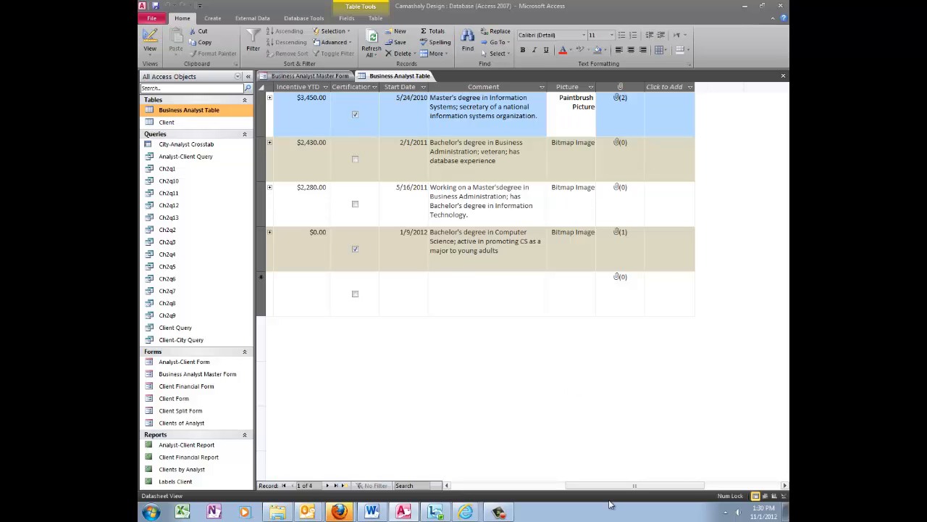
{"action": "left_click_drag", "start_coordinate": [642, 487], "coordinate": [522, 487]}
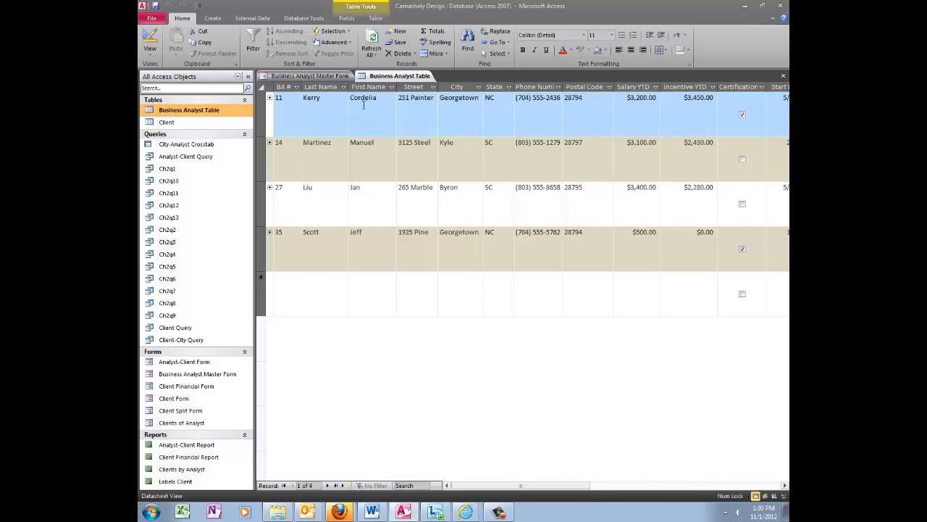
{"action": "left_click", "coordinate": [691, 110]}
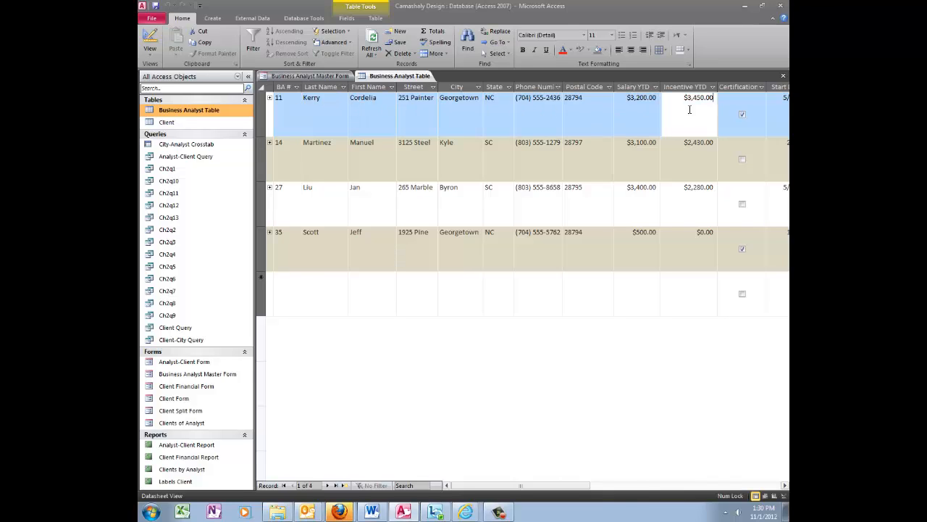
{"action": "key", "text": "Tab"}
{"action": "key", "text": "Tab"}
{"action": "key", "text": "Tab"}
{"action": "key", "text": "Tab"}
{"action": "key", "text": "Tab"}
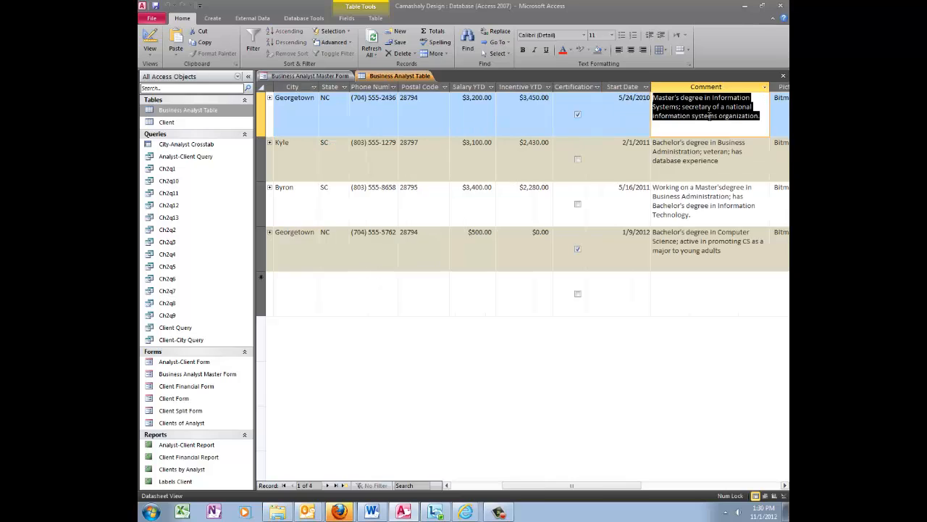
{"action": "key", "text": "shift+Tab"}
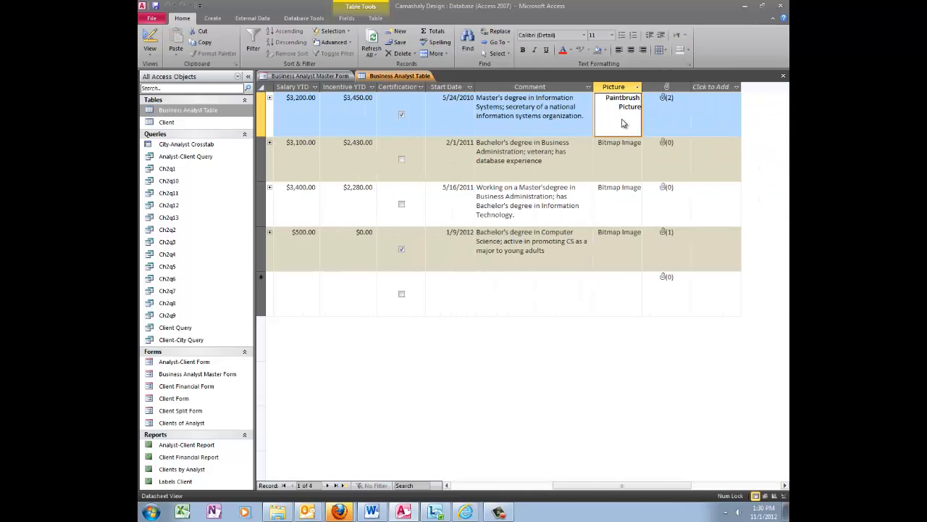
{"action": "left_click", "coordinate": [620, 156]}
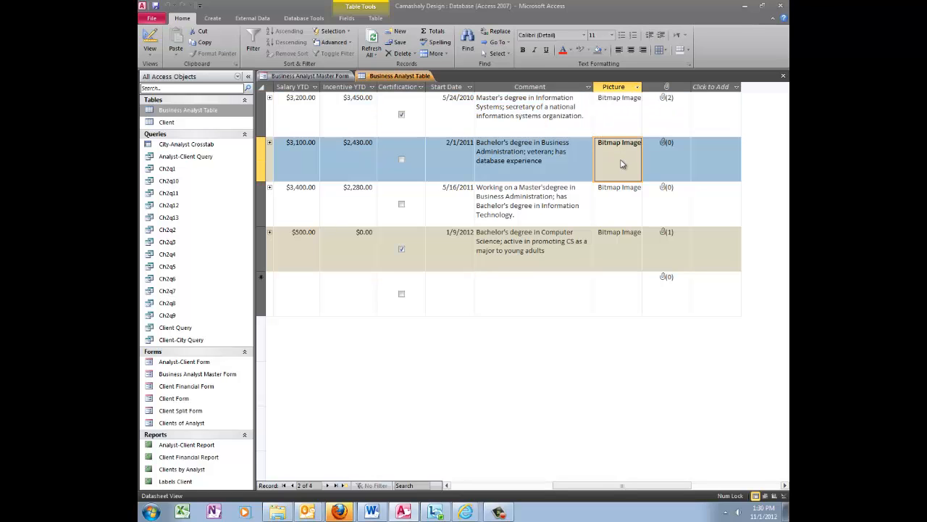
- Insert the Pict1 bitmap file from the Chapter05 folder as an object in the first record's Picture field
{"action": "left_click", "coordinate": [621, 123]}
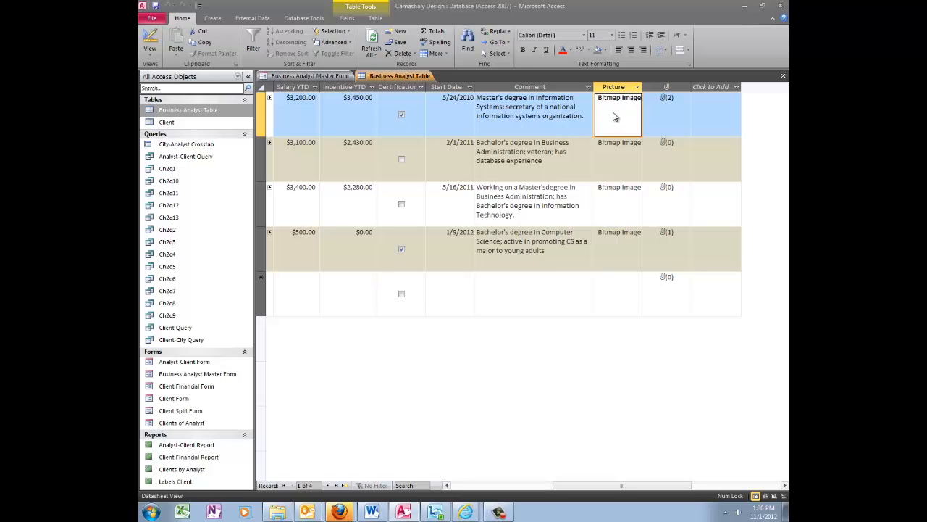
{"action": "right_click", "coordinate": [611, 117]}
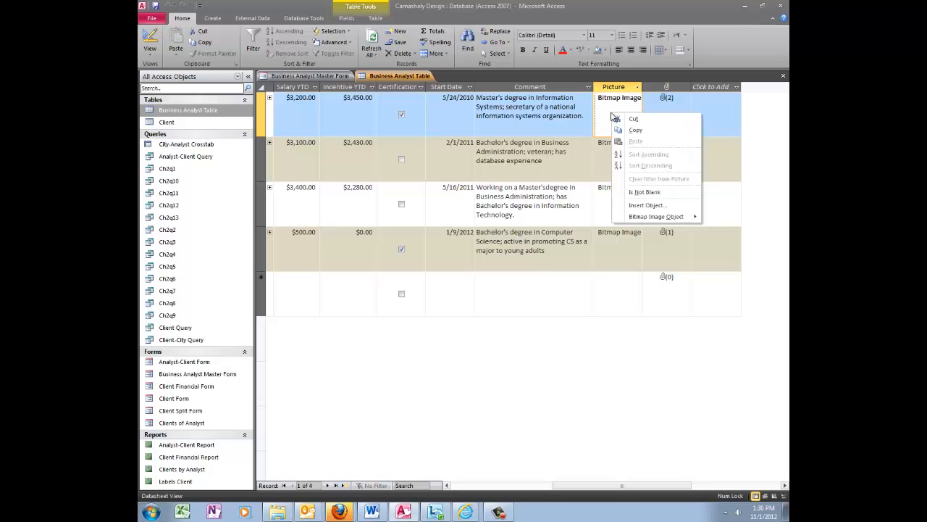
{"action": "left_click", "coordinate": [644, 206]}
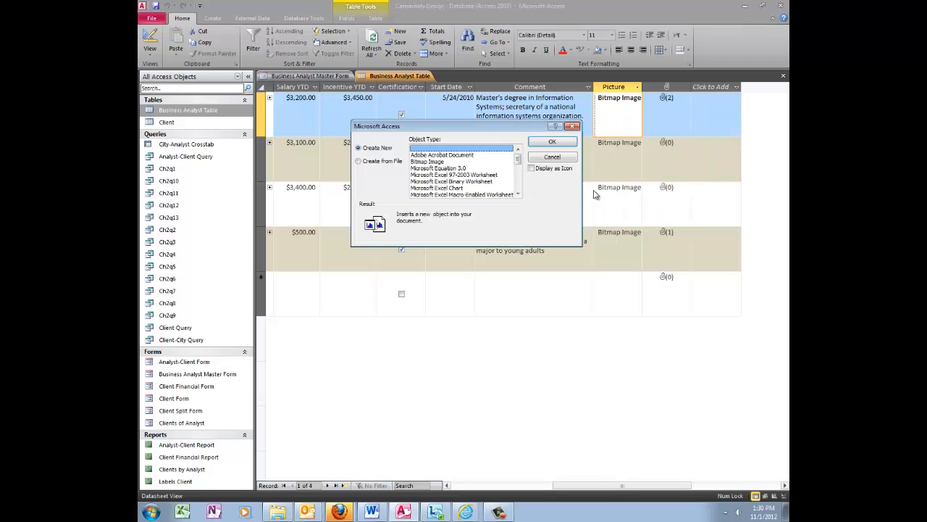
{"action": "left_click", "coordinate": [359, 161]}
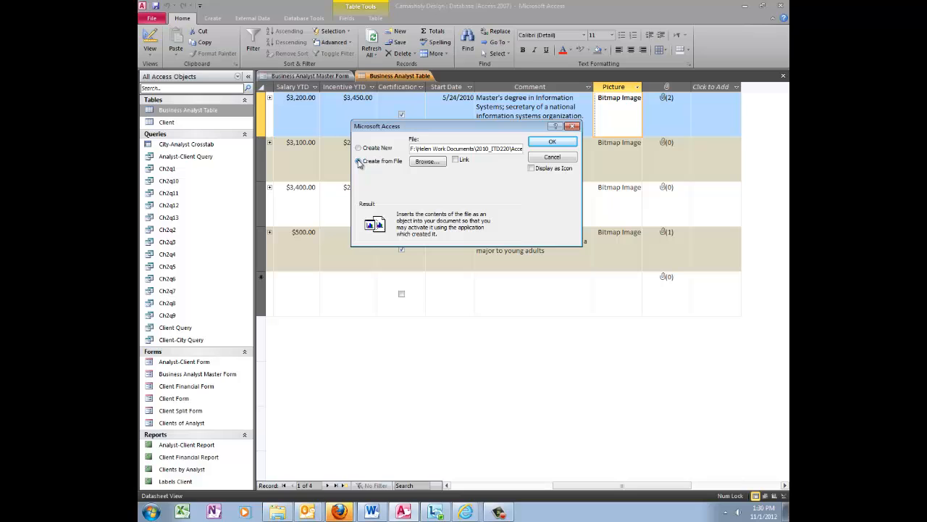
{"action": "left_click", "coordinate": [427, 161]}
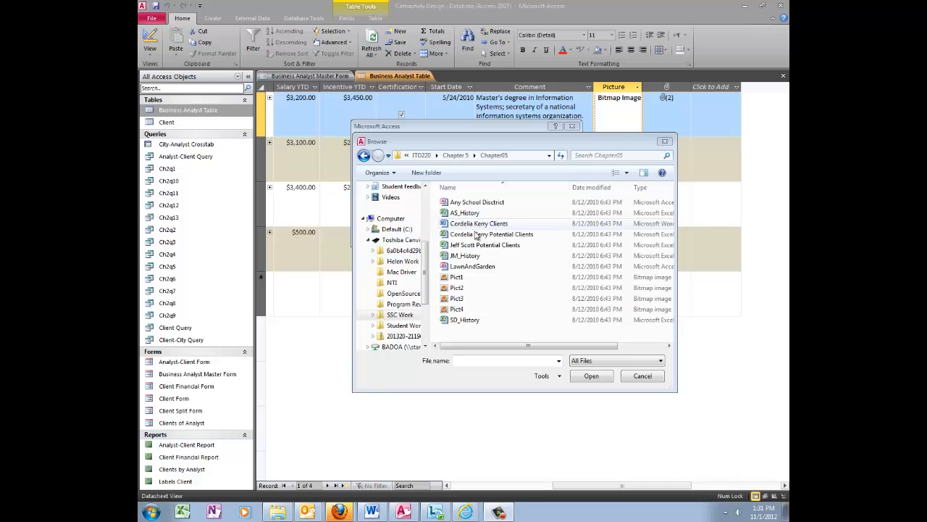
{"action": "double_click", "coordinate": [456, 278]}
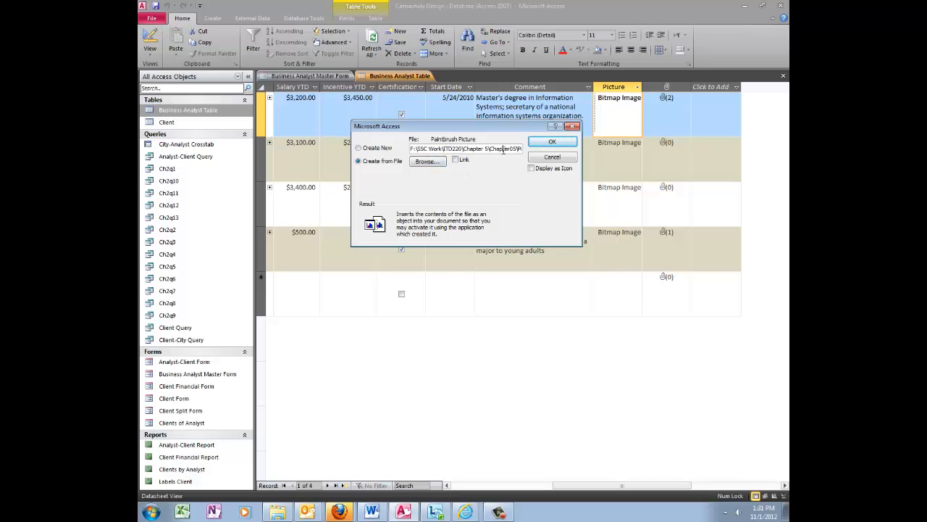
{"action": "key", "text": "Right"}
{"action": "key", "text": "Right"}
{"action": "key", "text": "Right"}
{"action": "key", "text": "Right"}
{"action": "key", "text": "Right"}
{"action": "key", "text": "Right"}
{"action": "key", "text": "Right"}
{"action": "key", "text": "Right"}
{"action": "key", "text": "Right"}
{"action": "key", "text": "Right"}
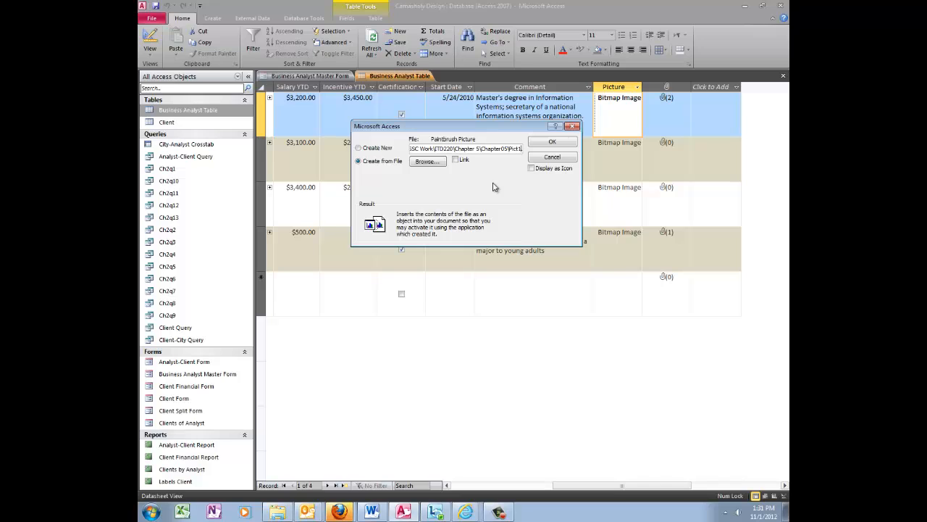
{"action": "left_click", "coordinate": [547, 142]}
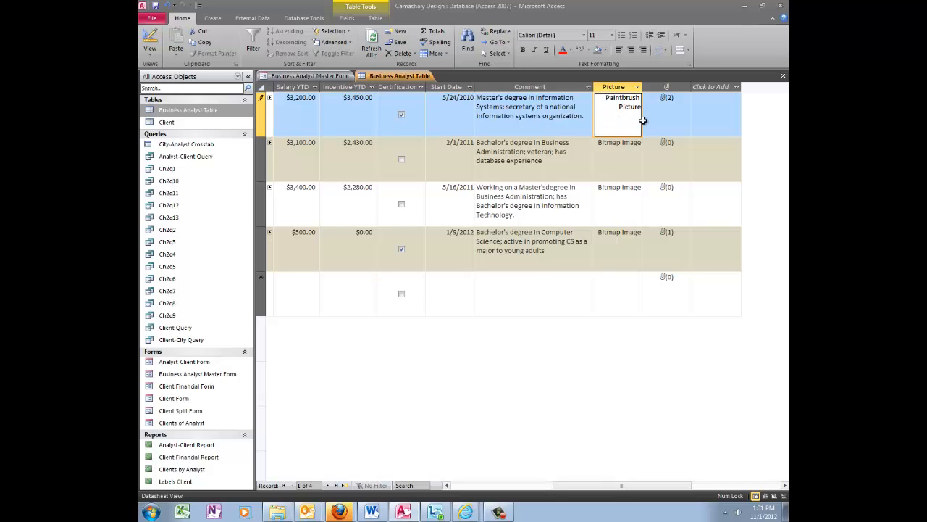
- Close the Business Analyst Master Form and save the first record's picture by moving to another record
{"action": "left_click", "coordinate": [626, 209]}
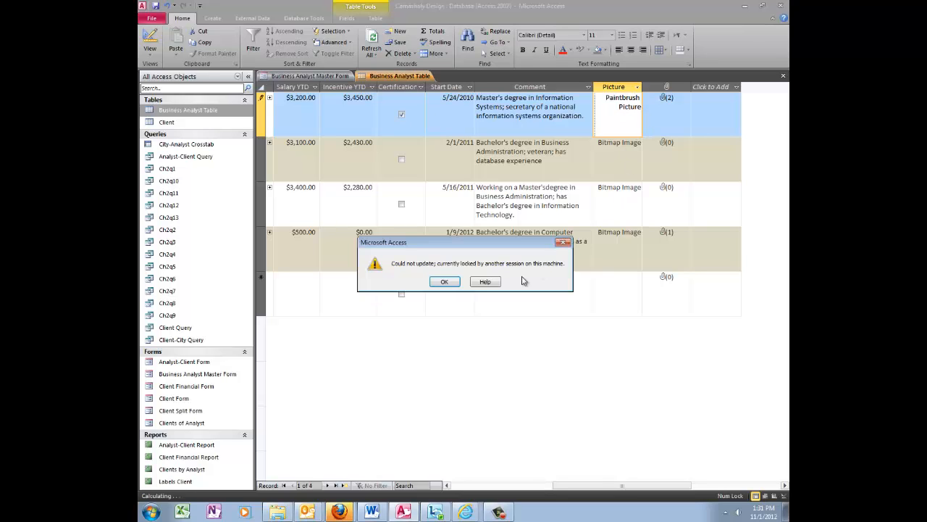
{"action": "left_click", "coordinate": [444, 282]}
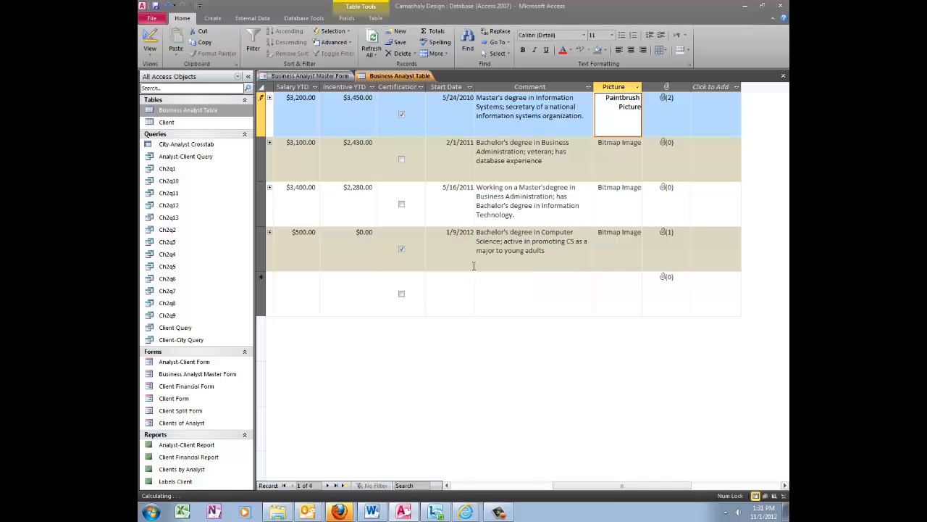
{"action": "left_click", "coordinate": [310, 76]}
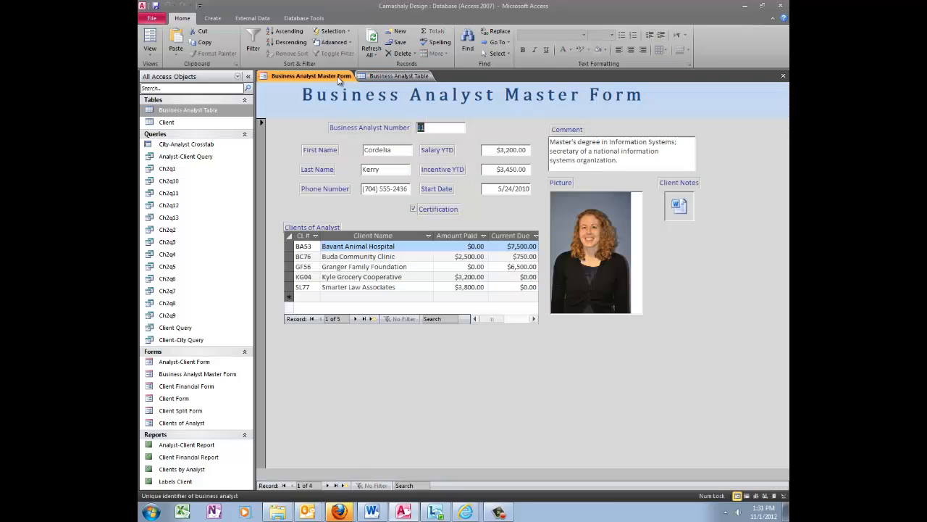
{"action": "left_click", "coordinate": [781, 75]}
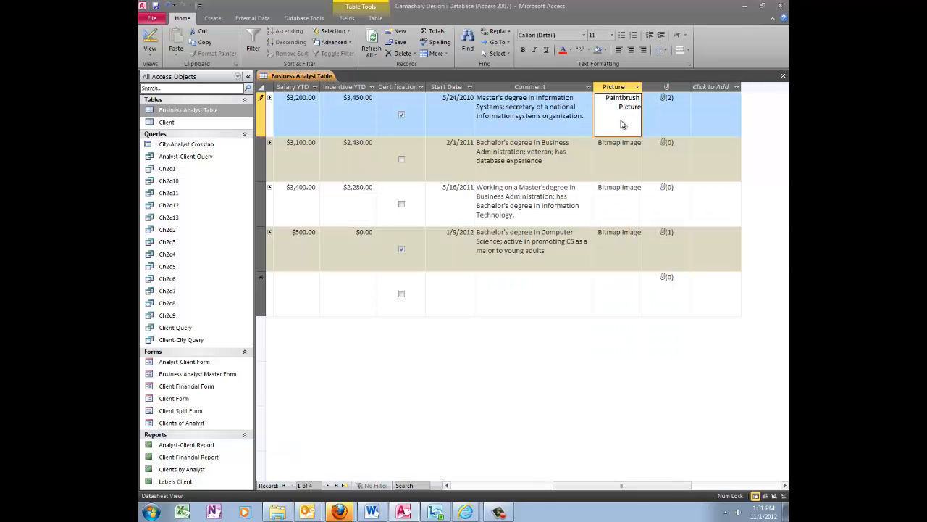
{"action": "left_click", "coordinate": [621, 165]}
- Review the Picture fields of all four analyst records and close the Business Analyst Table
{"action": "left_click", "coordinate": [617, 204]}
{"action": "left_click", "coordinate": [619, 244]}
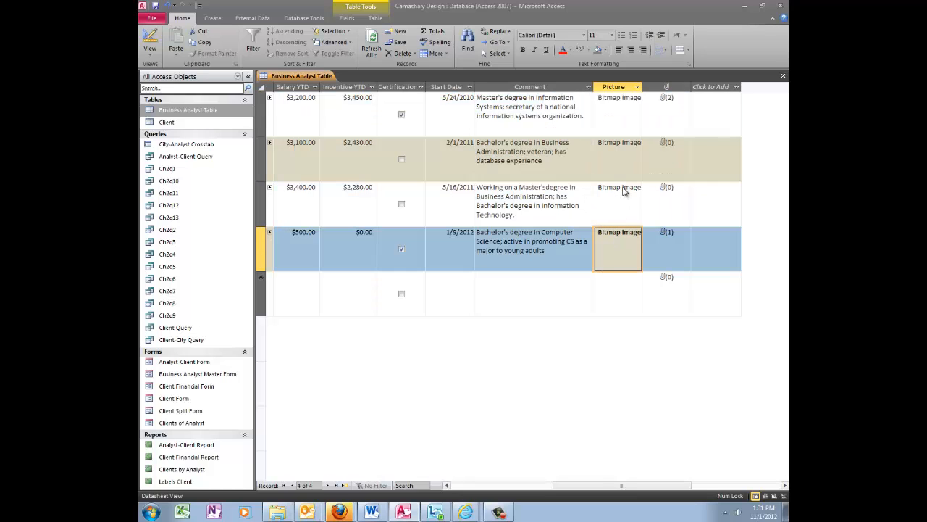
{"action": "left_click", "coordinate": [618, 209]}
{"action": "left_click", "coordinate": [614, 144]}
{"action": "left_click", "coordinate": [611, 124]}
{"action": "left_click", "coordinate": [611, 155]}
{"action": "left_click", "coordinate": [613, 207]}
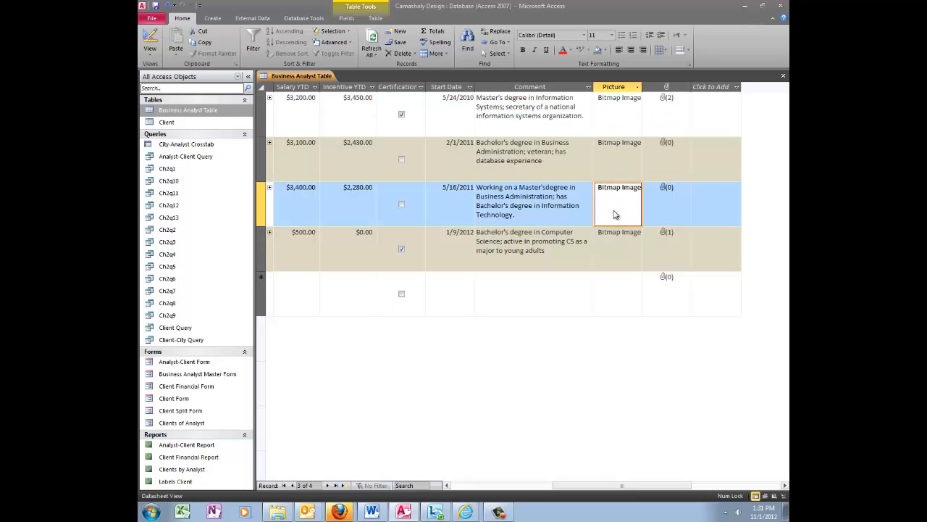
{"action": "left_click", "coordinate": [618, 242]}
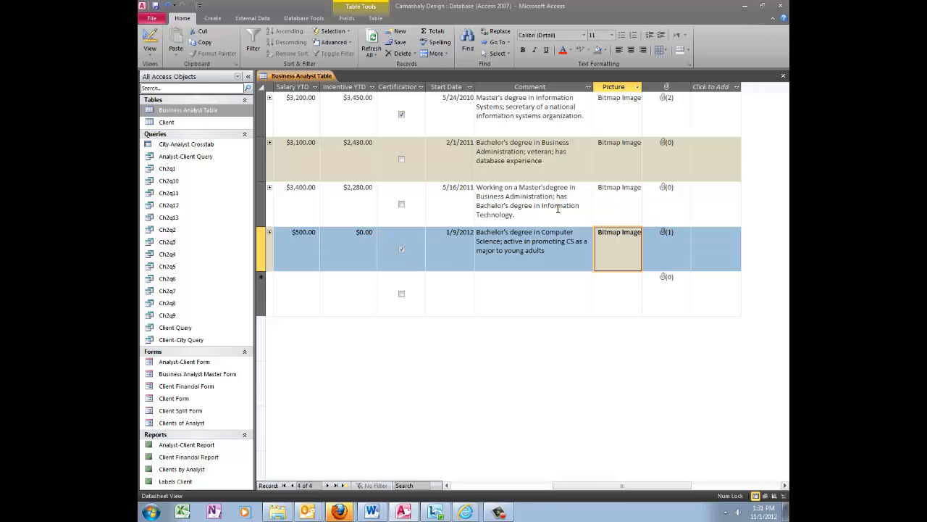
{"action": "left_click", "coordinate": [610, 202]}
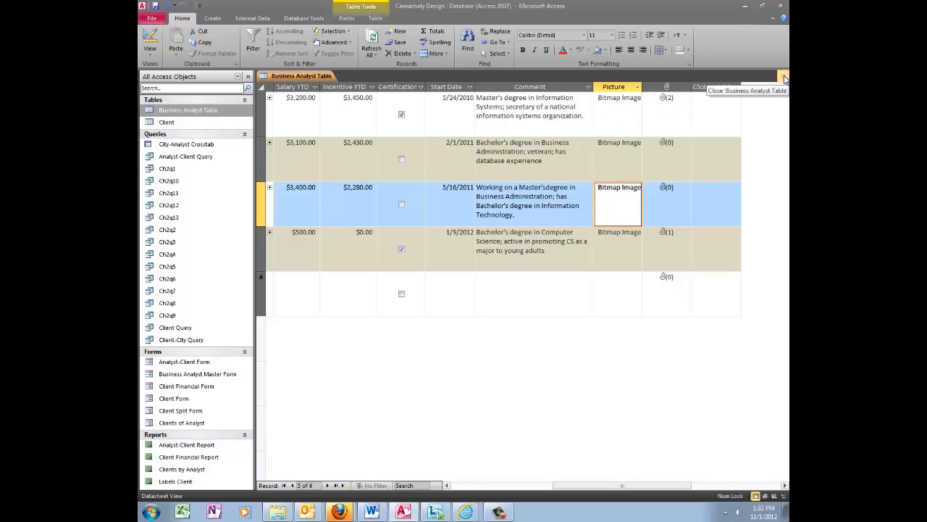
{"action": "left_click", "coordinate": [784, 77]}
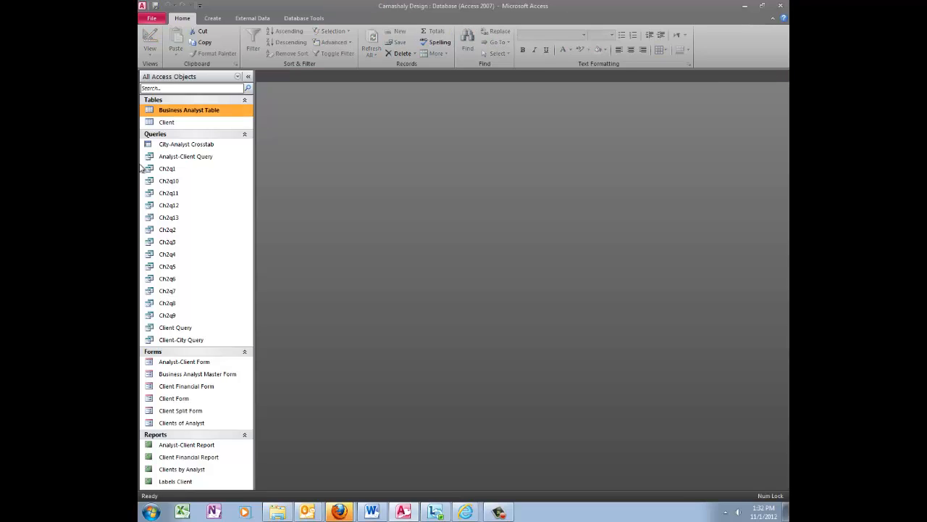
- Open the Business Analyst Master Form in Design view and delete its Picture control
{"action": "double_click", "coordinate": [181, 374]}
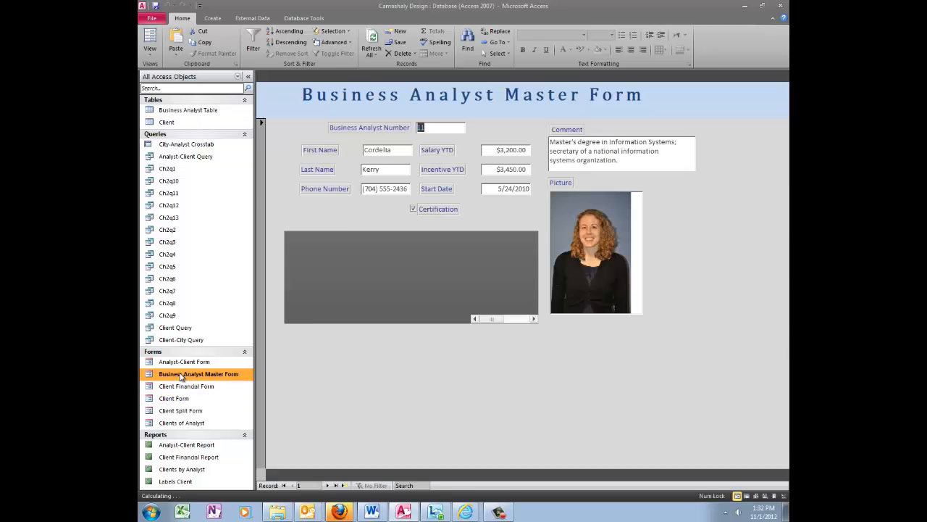
{"action": "left_click", "coordinate": [143, 54]}
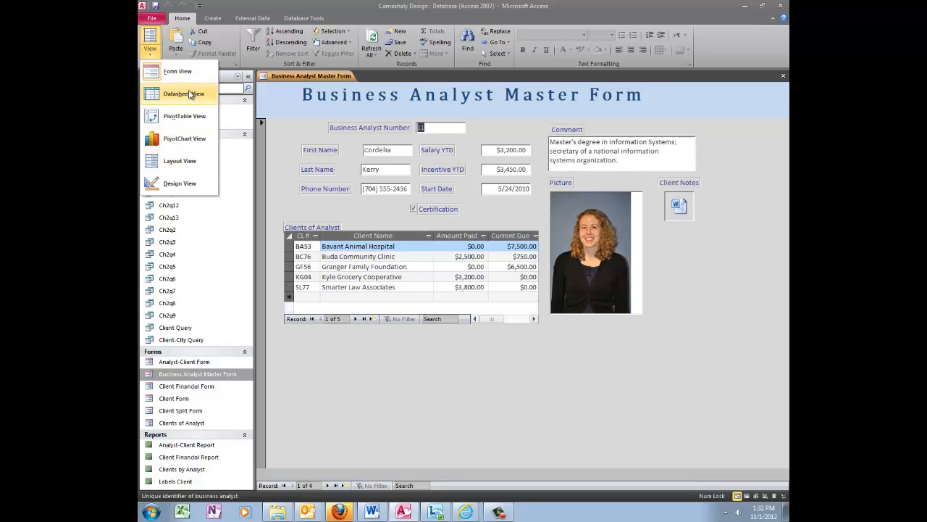
{"action": "left_click", "coordinate": [191, 184]}
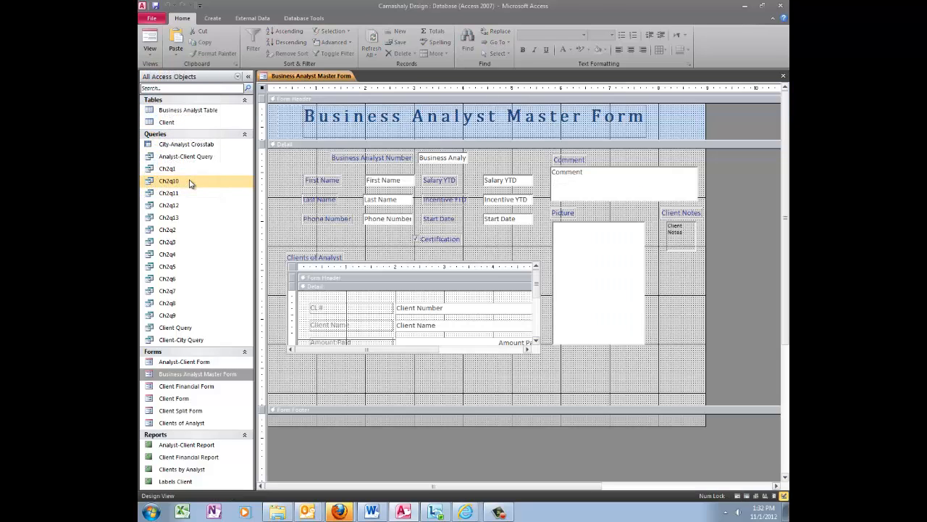
{"action": "left_click", "coordinate": [582, 270]}
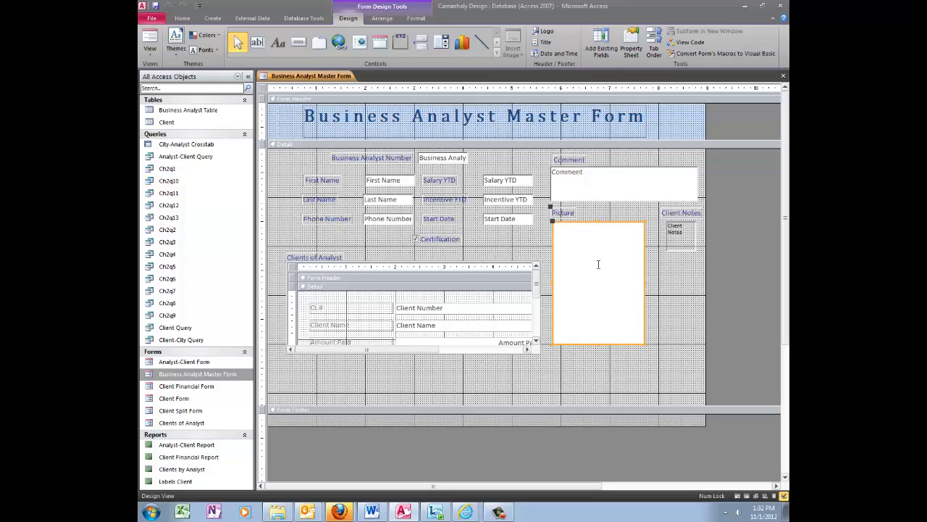
{"action": "key", "text": "Delete"}
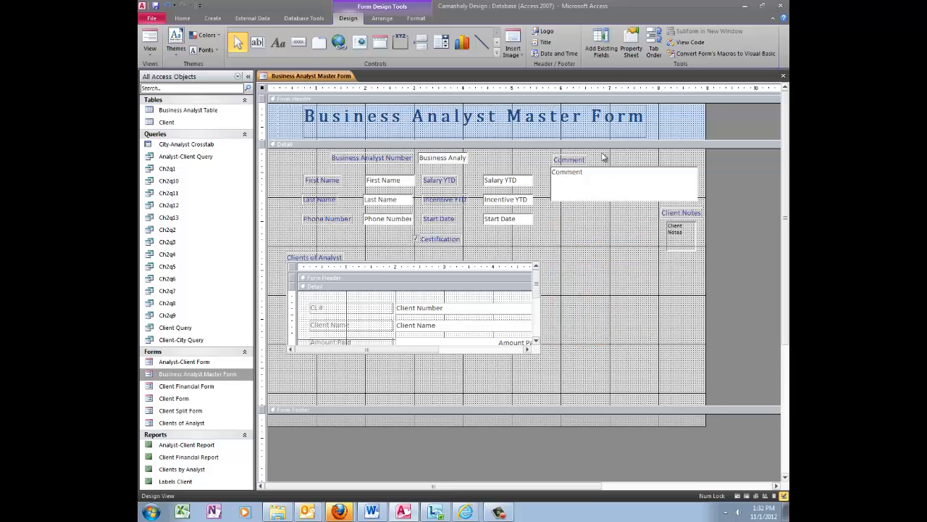
- Add the existing Picture field below the Comment box with its label above the frame, and check it in Form view
{"action": "left_click", "coordinate": [601, 44]}
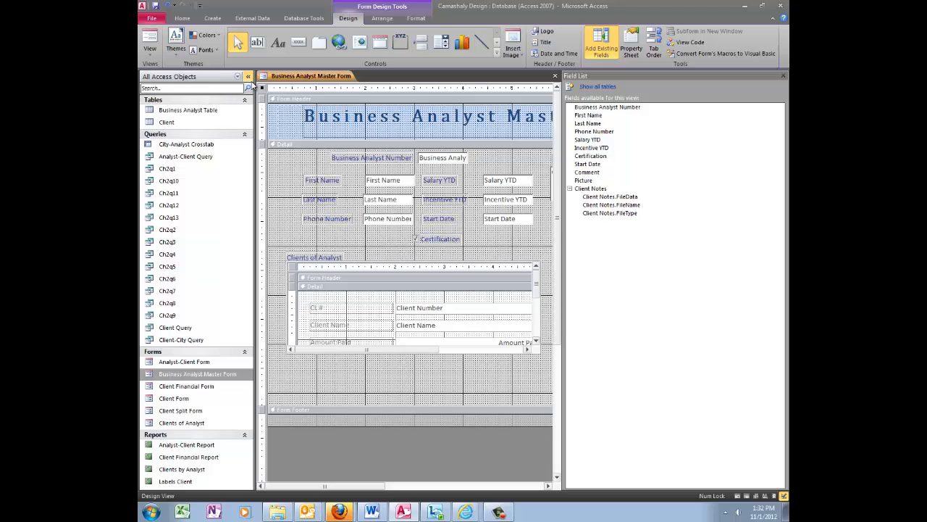
{"action": "left_click", "coordinate": [248, 76]}
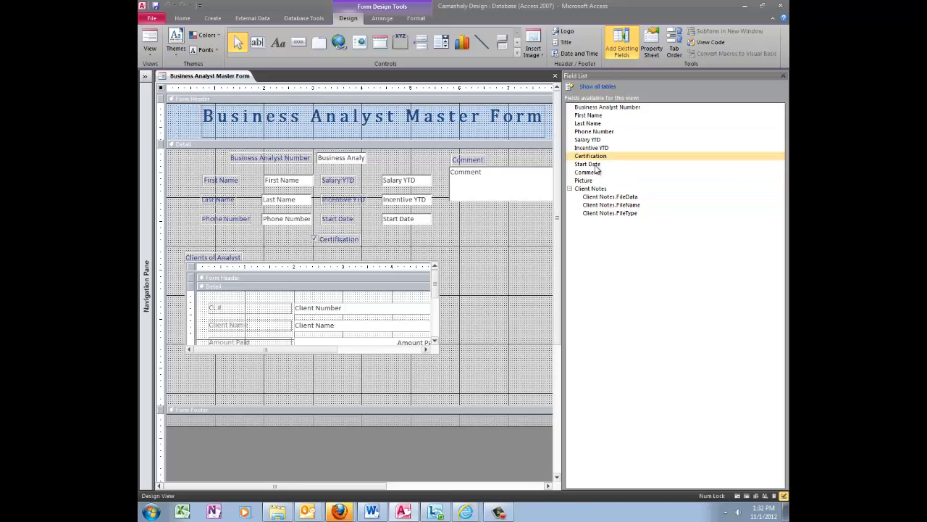
{"action": "left_click_drag", "start_coordinate": [584, 181], "coordinate": [461, 355]}
{"action": "left_click_drag", "start_coordinate": [427, 235], "coordinate": [458, 213]}
{"action": "left_click", "coordinate": [496, 285]}
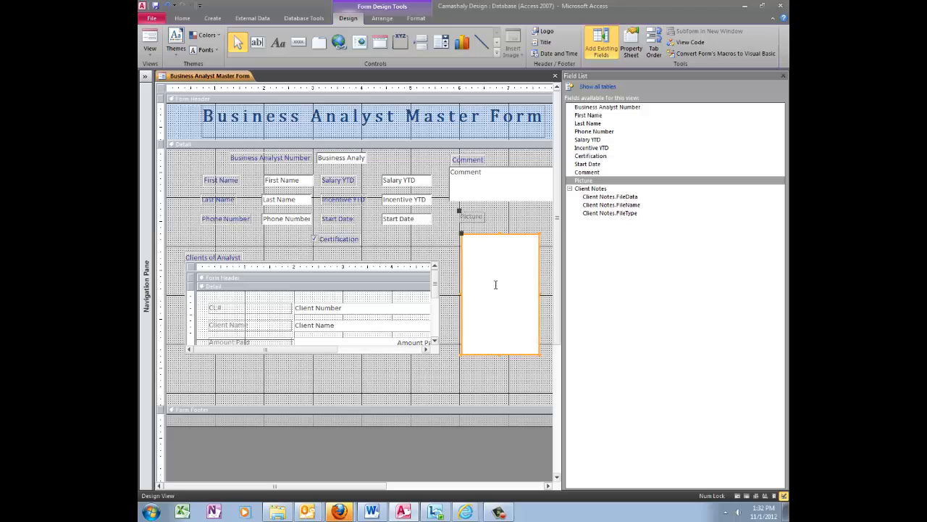
{"action": "left_click", "coordinate": [444, 372]}
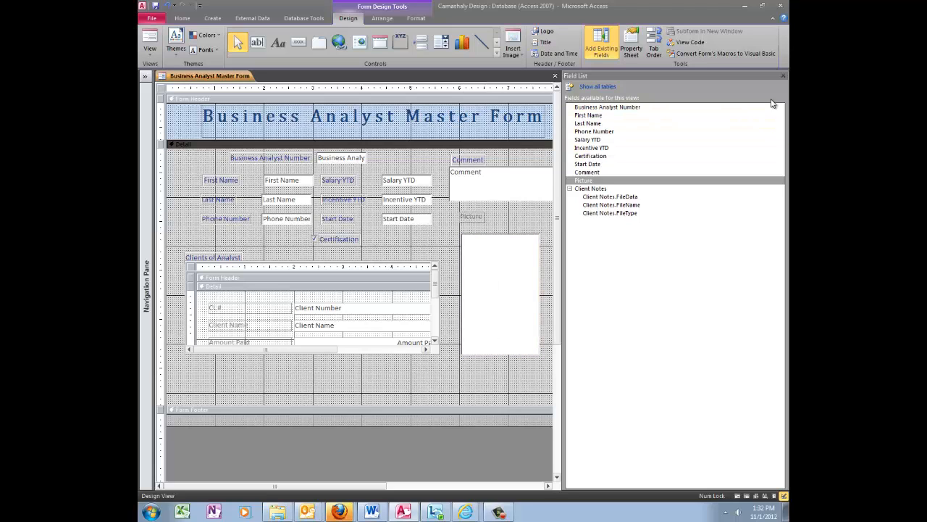
{"action": "left_click", "coordinate": [782, 76]}
{"action": "left_click", "coordinate": [150, 42]}
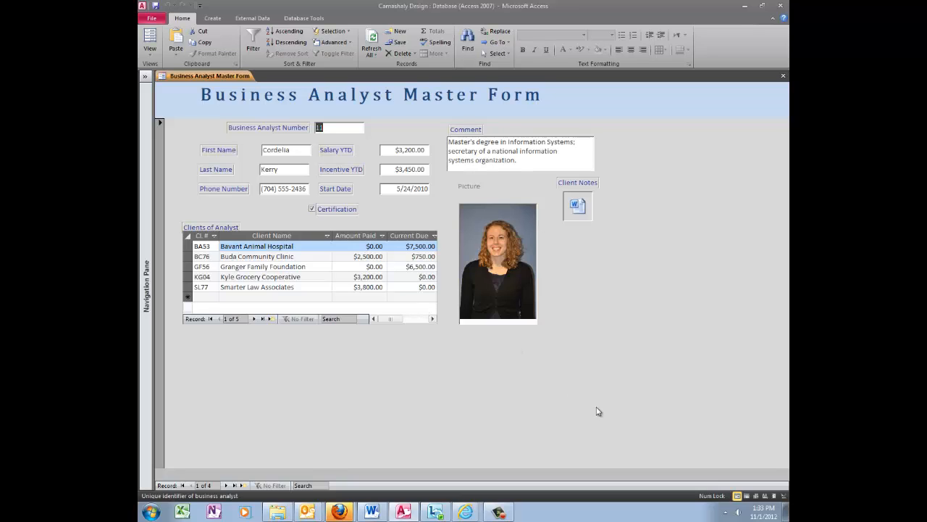
- Return the Business Analyst Master Form to Design view and delete its Picture control together with the label
{"action": "left_click", "coordinate": [151, 55]}
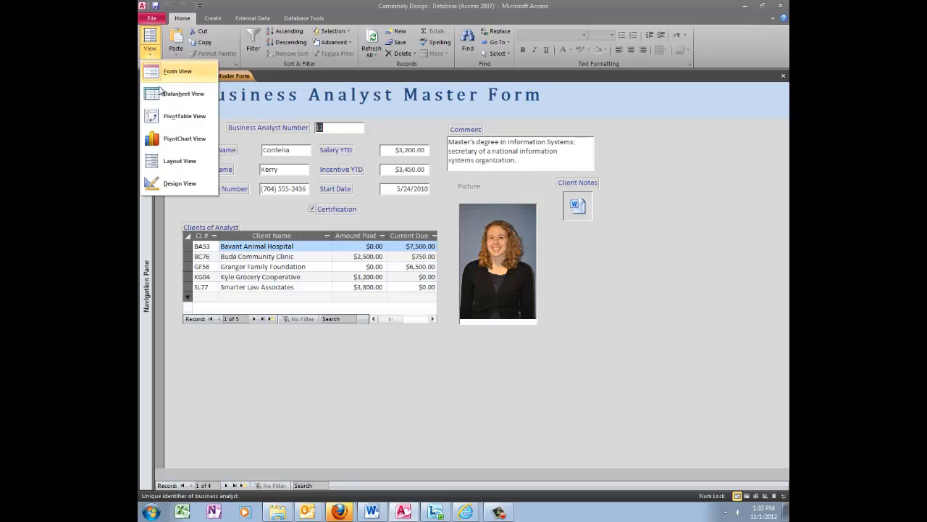
{"action": "left_click", "coordinate": [177, 184]}
{"action": "left_click", "coordinate": [494, 277]}
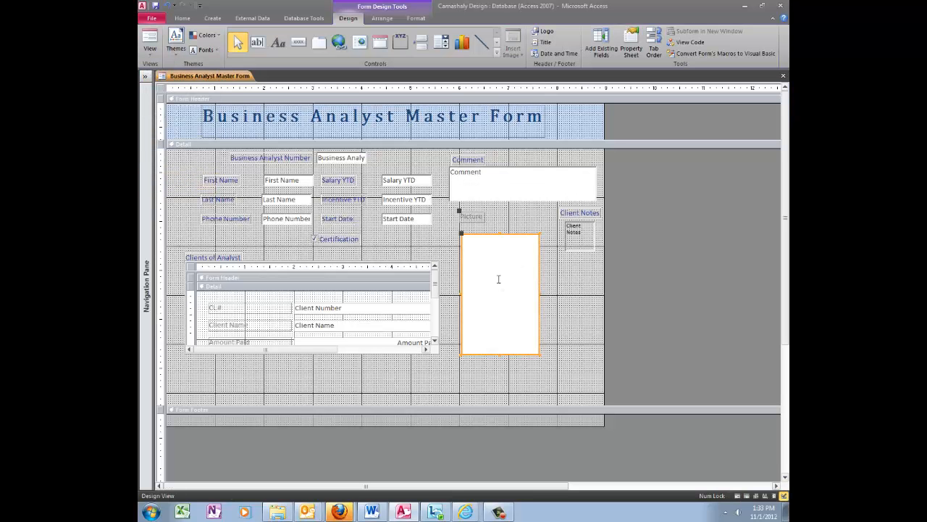
{"action": "key", "text": "Delete"}
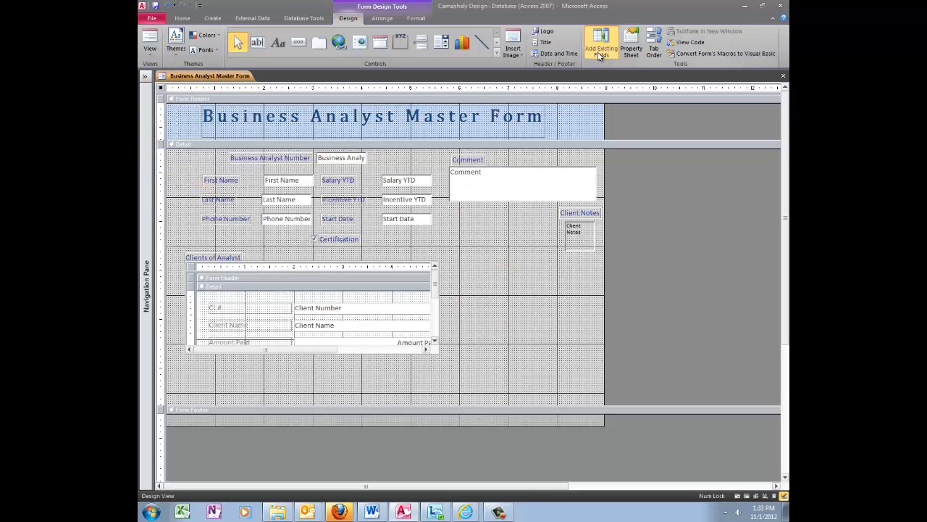
- Add the existing Picture field below the Comment box, enlarge its frame and place the Picture label above it
{"action": "left_click", "coordinate": [600, 57]}
{"action": "left_click", "coordinate": [583, 181]}
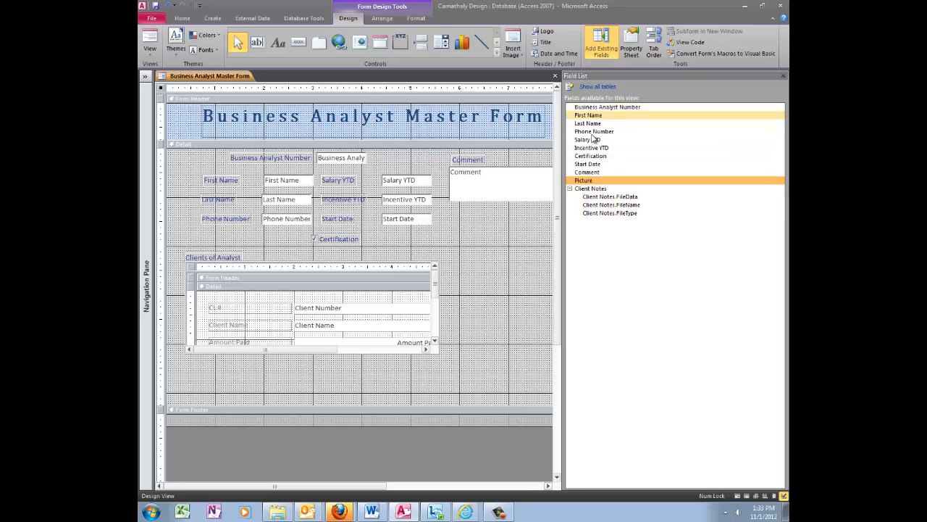
{"action": "left_click_drag", "start_coordinate": [594, 185], "coordinate": [486, 247]}
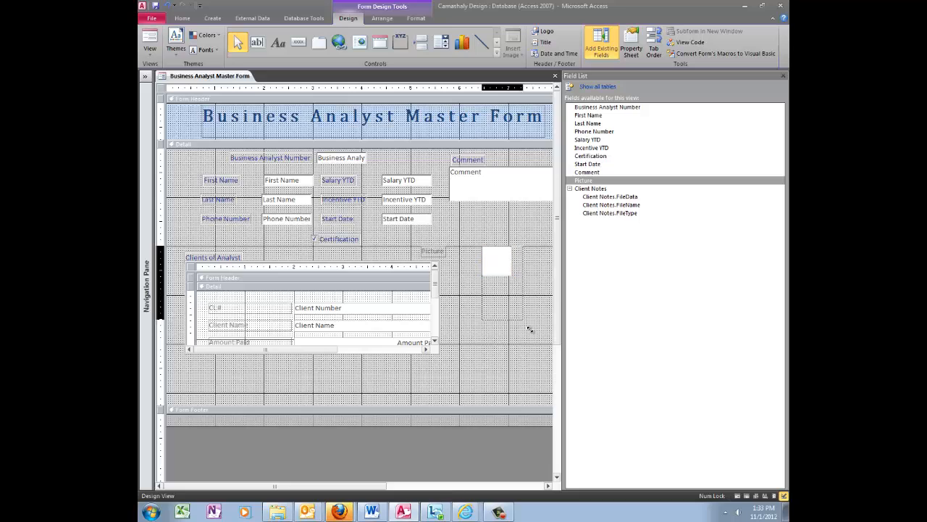
{"action": "left_click_drag", "start_coordinate": [529, 329], "coordinate": [549, 332]}
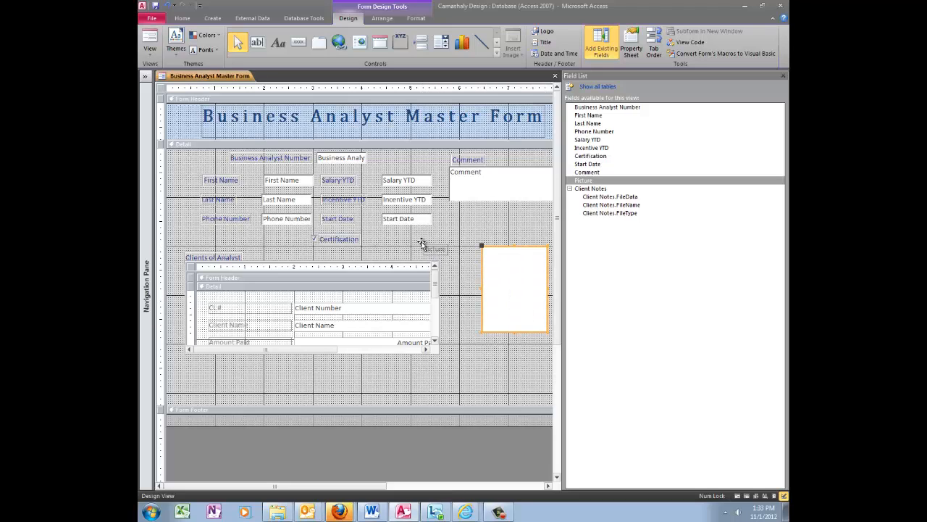
{"action": "left_click_drag", "start_coordinate": [421, 243], "coordinate": [461, 222]}
{"action": "left_click", "coordinate": [484, 250]}
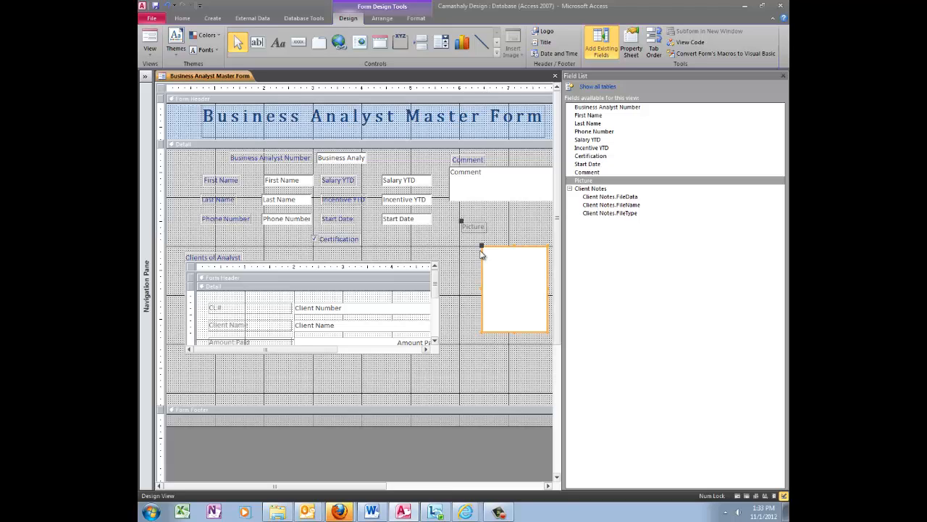
- Widen and lengthen the Picture frame to about 1.9 by 2.6 inches, close the field list and check the form in Form view
{"action": "left_click_drag", "start_coordinate": [481, 288], "coordinate": [459, 289]}
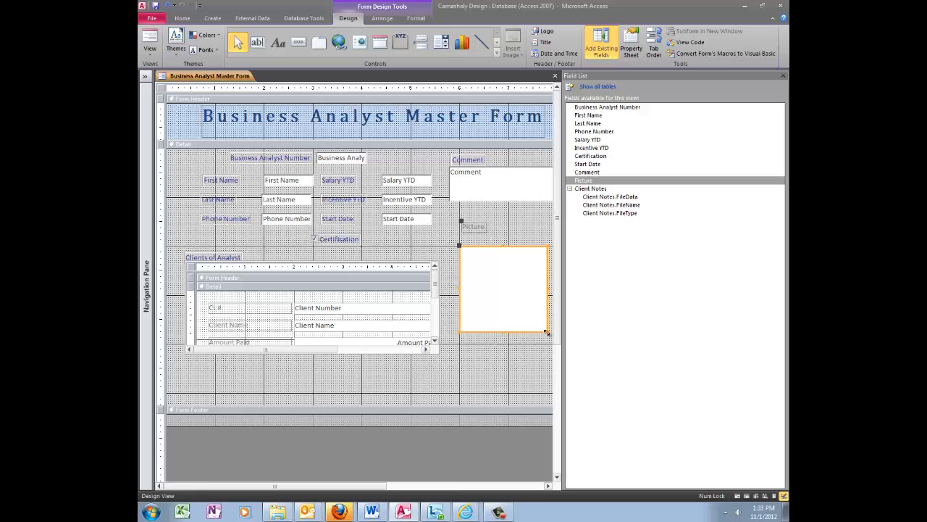
{"action": "left_click_drag", "start_coordinate": [547, 333], "coordinate": [551, 374]}
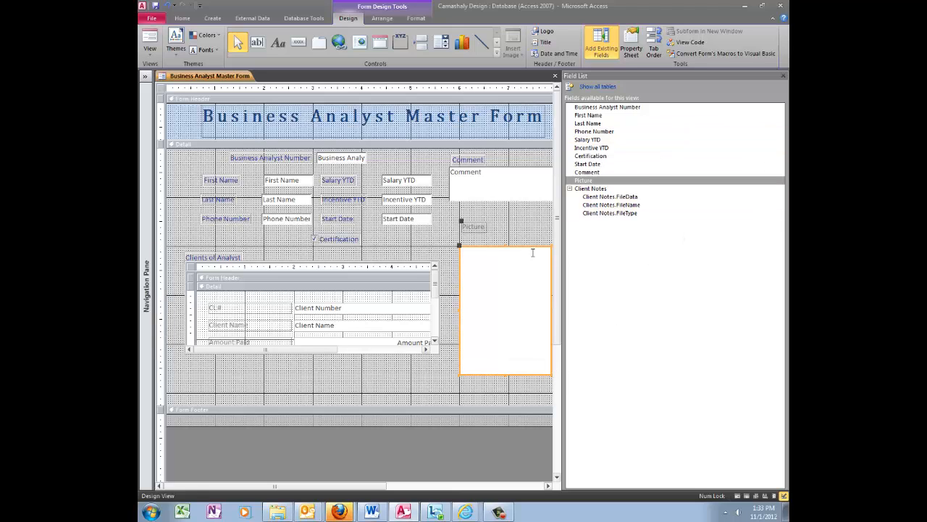
{"action": "left_click", "coordinate": [521, 225]}
{"action": "left_click", "coordinate": [783, 75]}
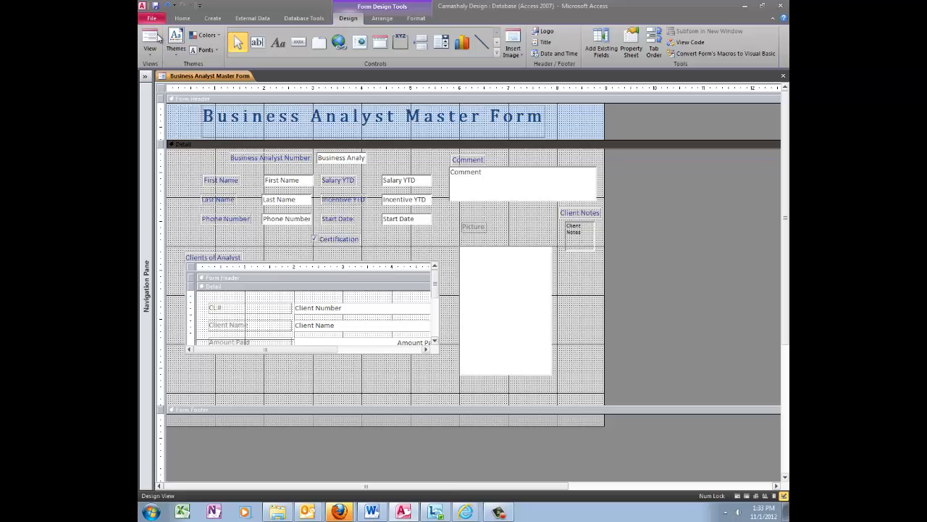
{"action": "left_click", "coordinate": [152, 40]}
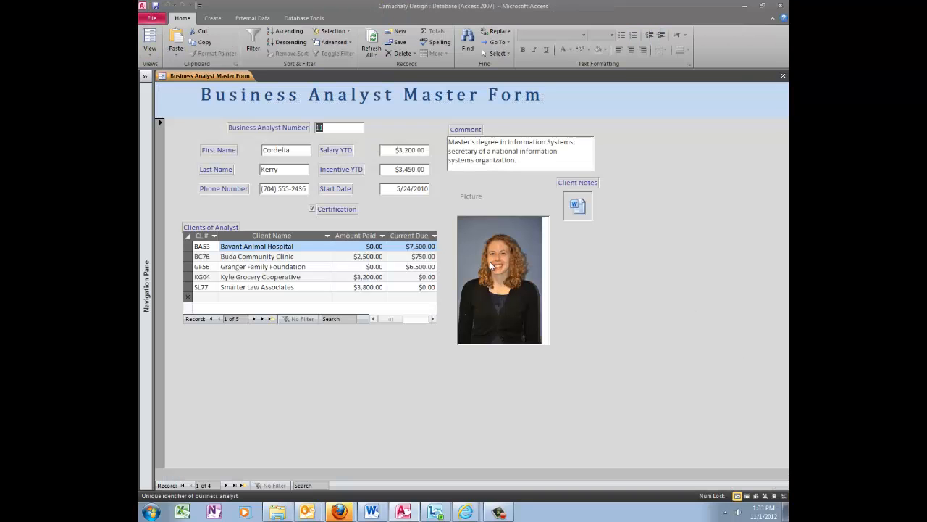
- Close Access and minimize both browser windows to reach the Chapter05 folder in Windows Explorer
{"action": "left_click", "coordinate": [781, 7]}
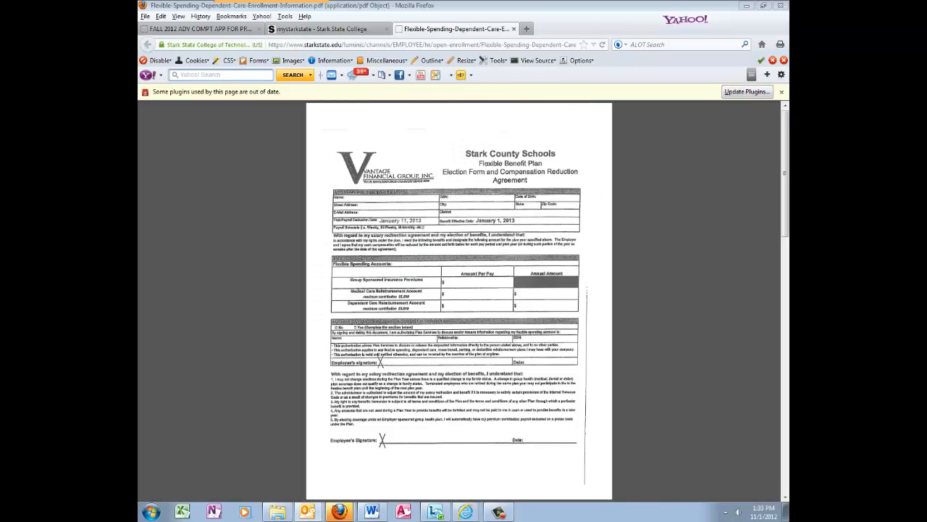
{"action": "left_click", "coordinate": [746, 6]}
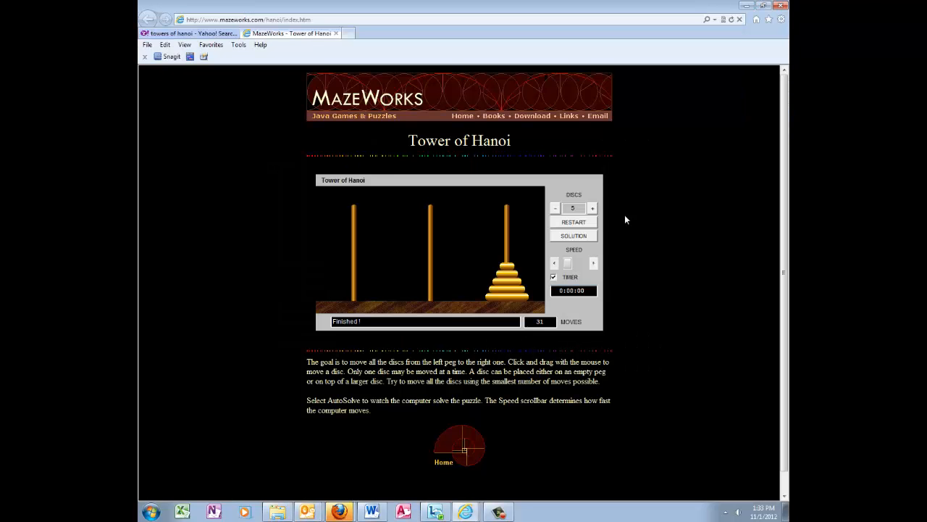
{"action": "left_click", "coordinate": [746, 6]}
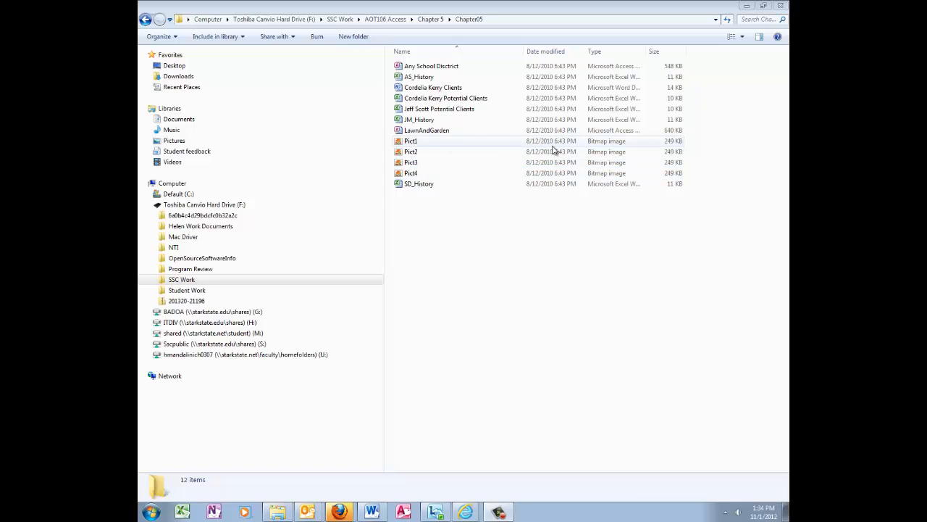
- View the Pict1 bitmap from the Chapter05 folder in Windows Photo Viewer and close the viewer
{"action": "double_click", "coordinate": [413, 142]}
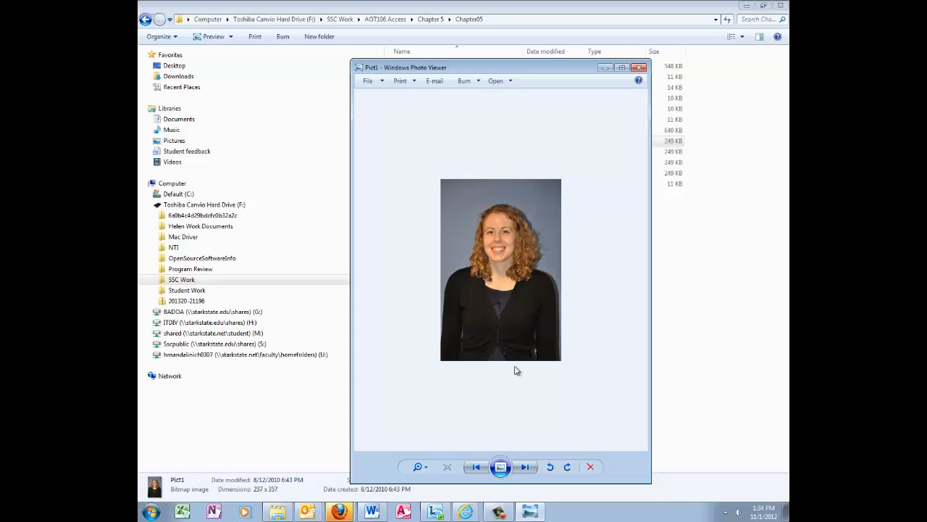
{"action": "left_click", "coordinate": [639, 68]}
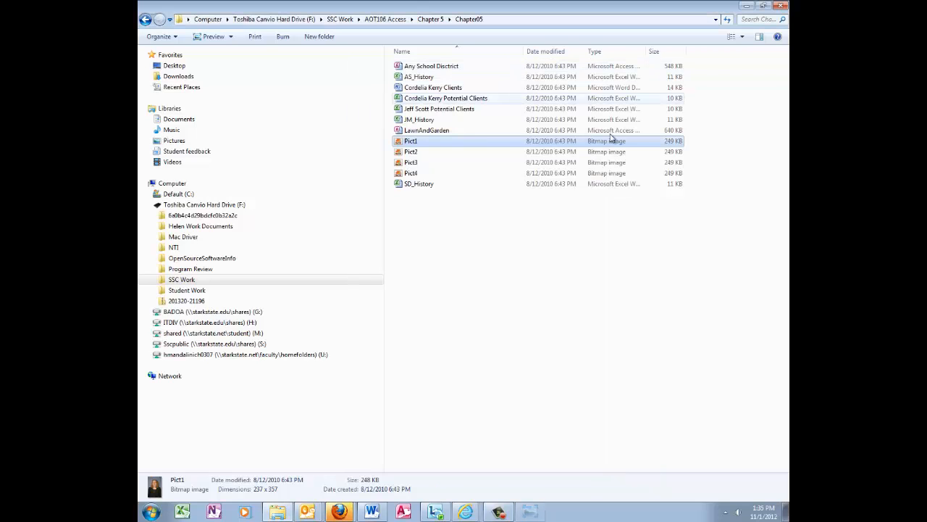